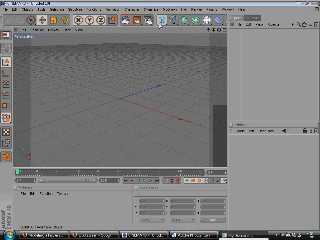
# Step: Add a cube and scale it longer in X, flatter in Y and deeper in Z
pyautogui.click(161, 19)
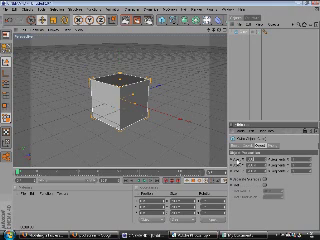
pyautogui.press('Return')
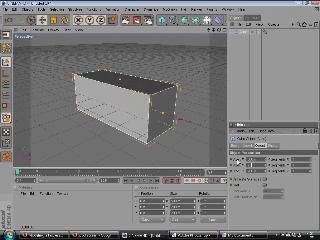
pyautogui.press('Return')
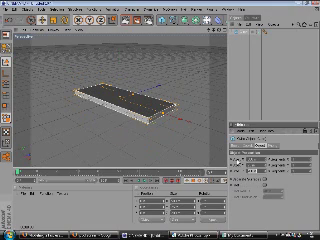
pyautogui.press('Return')
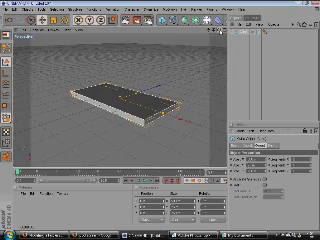
pyautogui.moveTo(220, 40); pyautogui.dragTo(221, 46)
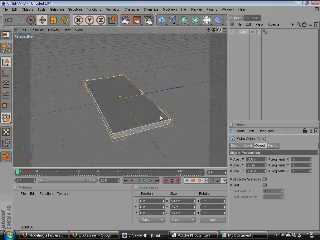
# Step: Enable Fillet in the cube's Object attributes to round the slab's edges
pyautogui.click(238, 185)
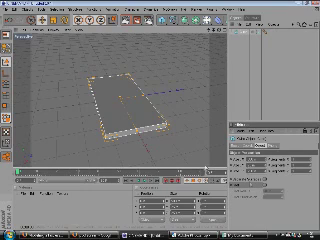
pyautogui.click(263, 186)
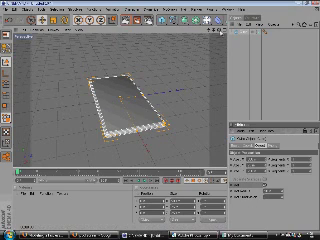
pyautogui.keyDown('alt'); pyautogui.moveTo(163, 117); pyautogui.dragTo(163, 117); pyautogui.keyUp('alt')
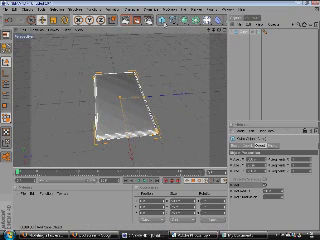
# Step: Render a preview, then toggle the four-view layout back to single perspective
pyautogui.click(130, 20)
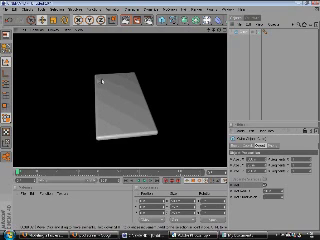
pyautogui.click(225, 30)
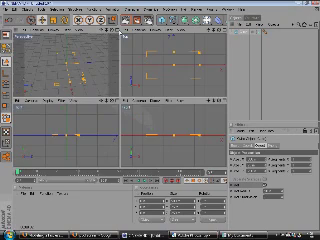
pyautogui.press('F1')
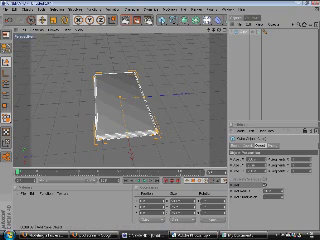
# Step: Add a Plane primitive and set its Coord size and position over the slab's upper top
pyautogui.click(168, 19)
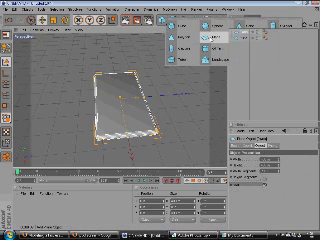
pyautogui.click(214, 37)
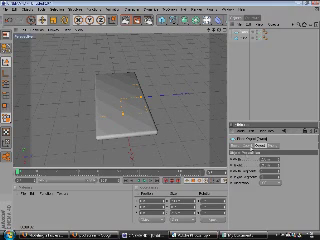
pyautogui.click(246, 146)
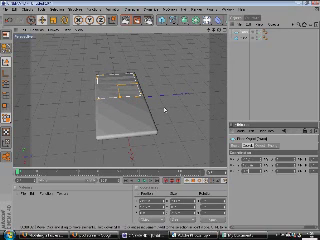
# Step: Add a Tube primitive and adjust its radii and segments
pyautogui.click(165, 22)
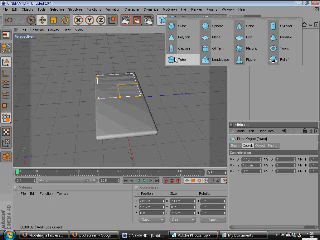
pyautogui.click(180, 59)
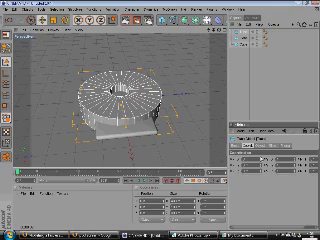
pyautogui.click(259, 146)
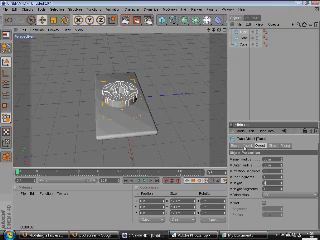
# Step: Position and rotate the tube on the slab's lower part, then render the model
pyautogui.click(247, 146)
pyautogui.press('Delete')
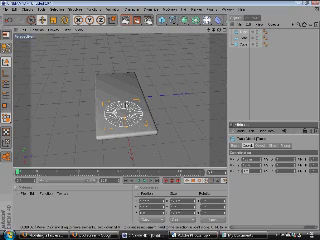
pyautogui.hotkey('ctrl', 'r')
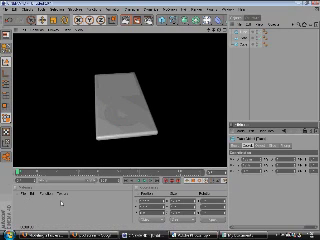
# Step: Create a new material in the Material Manager and open it for editing
pyautogui.click(22, 193)
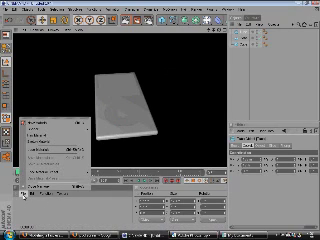
pyautogui.click(40, 122)
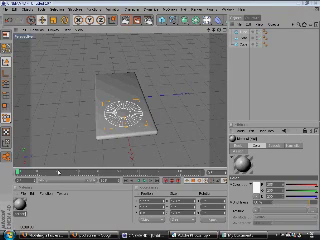
pyautogui.doubleClick(18, 205)
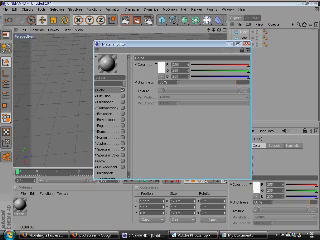
# Step: Adjust the Color sliders to a pale cream and close the editor
pyautogui.moveTo(245, 66); pyautogui.dragTo(225, 66)
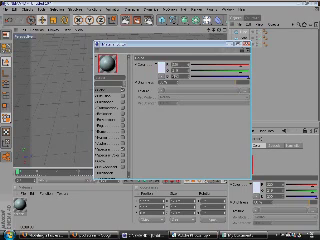
pyautogui.moveTo(225, 66); pyautogui.dragTo(245, 66)
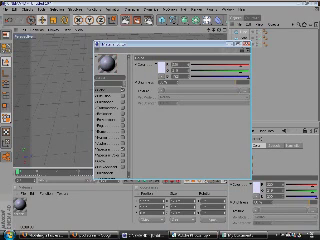
pyautogui.moveTo(225, 66); pyautogui.dragTo(200, 66)
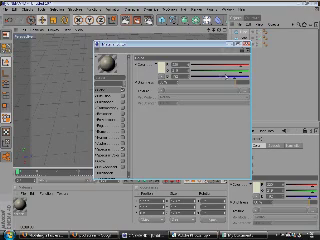
pyautogui.click(244, 44)
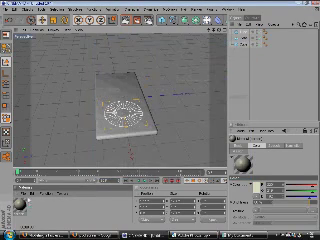
# Step: Create a second new material and open it in the Material Editor
pyautogui.click(22, 193)
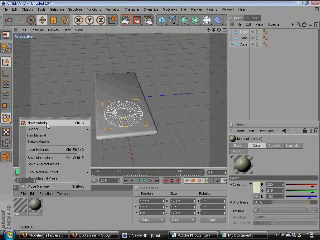
pyautogui.click(47, 124)
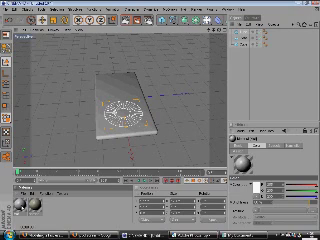
pyautogui.doubleClick(35, 204)
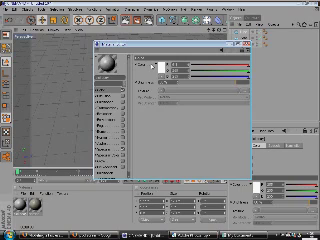
# Step: Drag the second material's Color sliders down to black and close the editor
pyautogui.moveTo(245, 64); pyautogui.dragTo(190, 64)
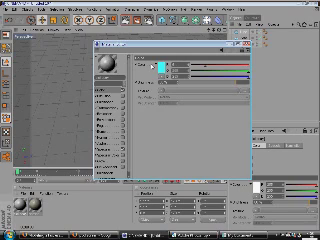
pyautogui.moveTo(245, 70); pyautogui.dragTo(190, 70)
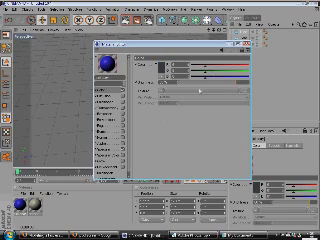
pyautogui.moveTo(200, 90); pyautogui.dragTo(165, 90)
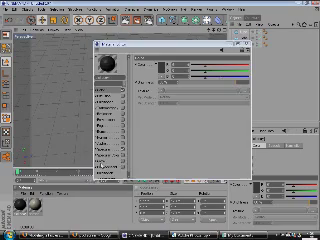
pyautogui.click(4, 55)
# Step: Create a third new material and open it for editing
pyautogui.click(22, 193)
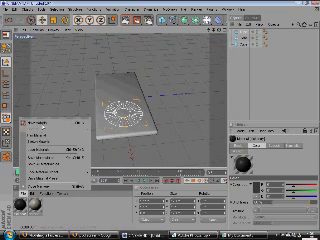
pyautogui.click(40, 122)
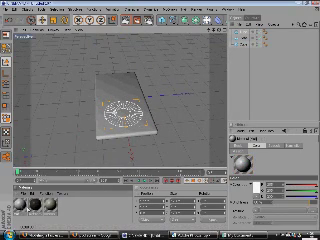
pyautogui.doubleClick(50, 203)
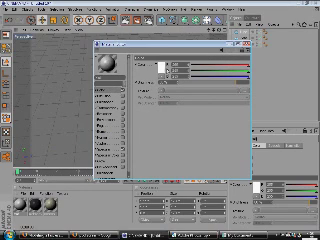
# Step: Enter blue RGB values in its Color channel and close the editor
pyautogui.doubleClick(176, 65)
pyautogui.write('0')
pyautogui.press('Tab')
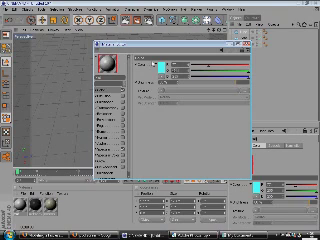
pyautogui.write('50')
pyautogui.press('Return')
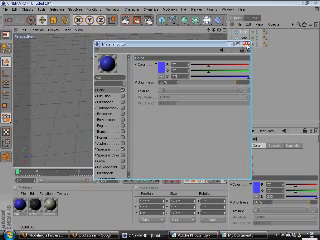
pyautogui.click(244, 43)
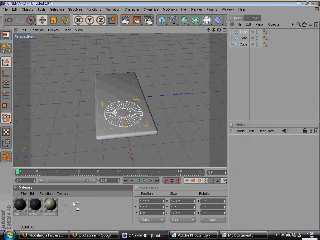
# Step: Check a model object's material tag, then render the view with Ctrl+R
pyautogui.click(240, 41)
pyautogui.click(265, 35)
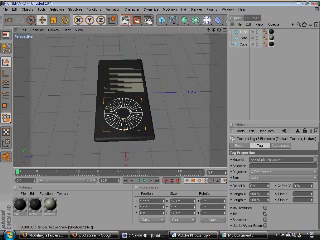
pyautogui.hotkey('ctrl', 'r')
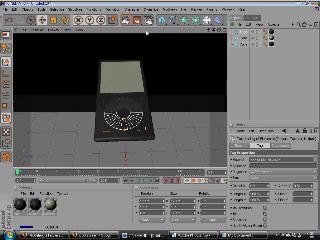
pyautogui.click(147, 33)
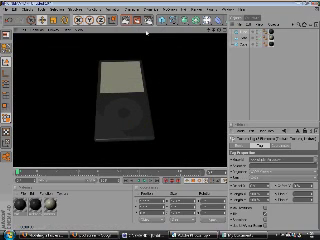